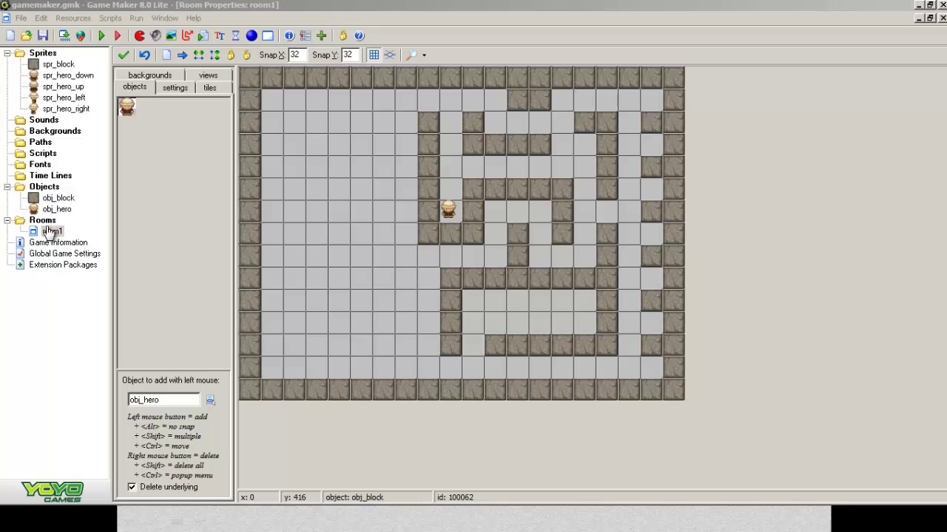
Create a new object named controller_start with no sprite
click(52, 232)
right_click(43, 191)
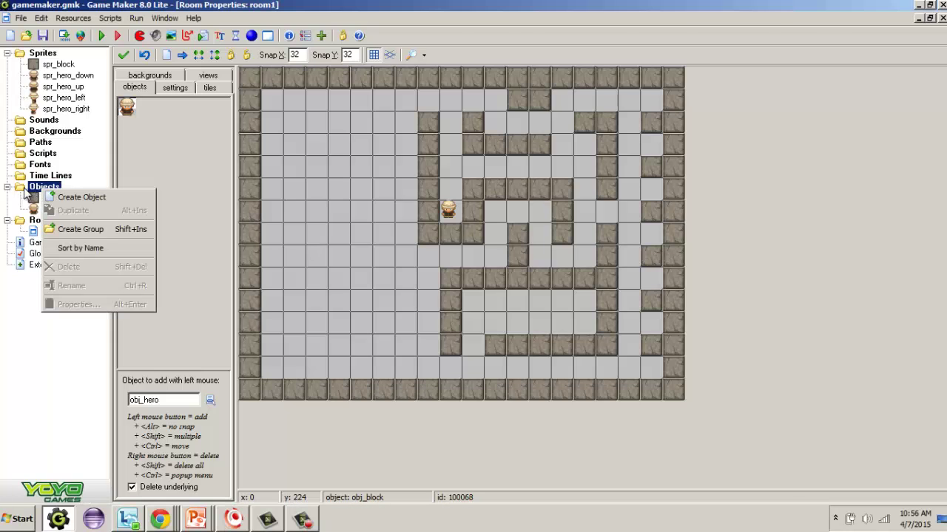
click(56, 198)
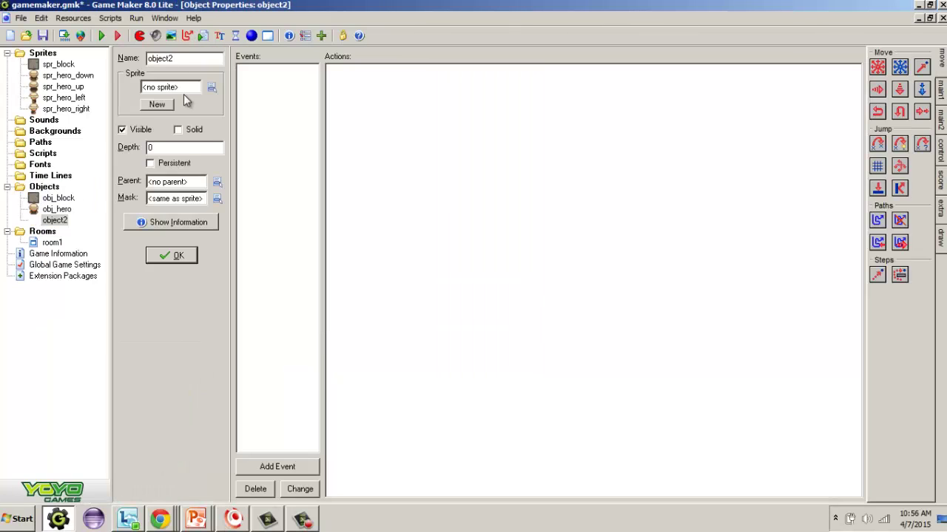
double_click(168, 58)
text(controlle)
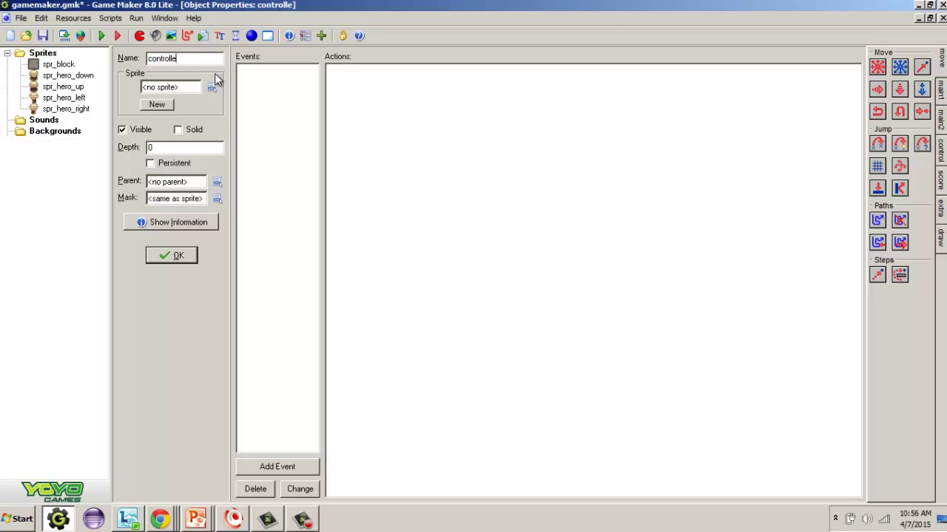
text(r_start)
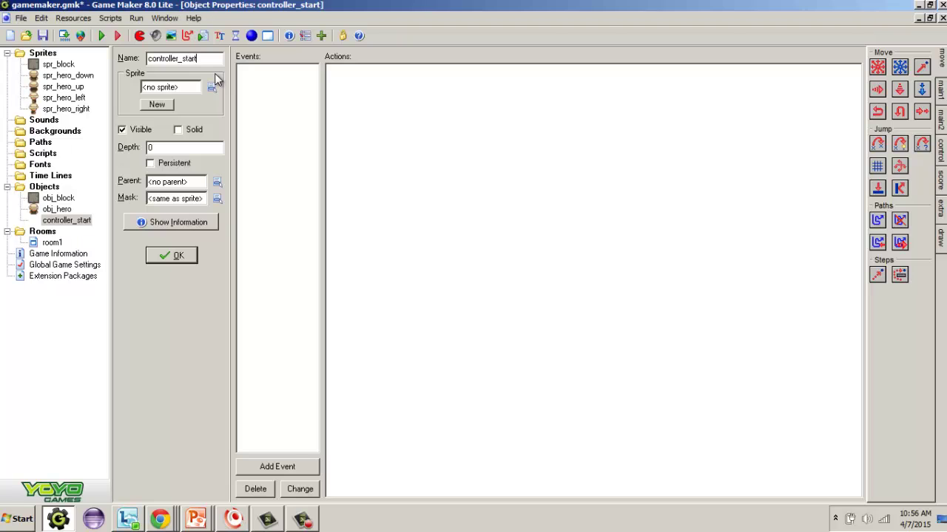
click(178, 256)
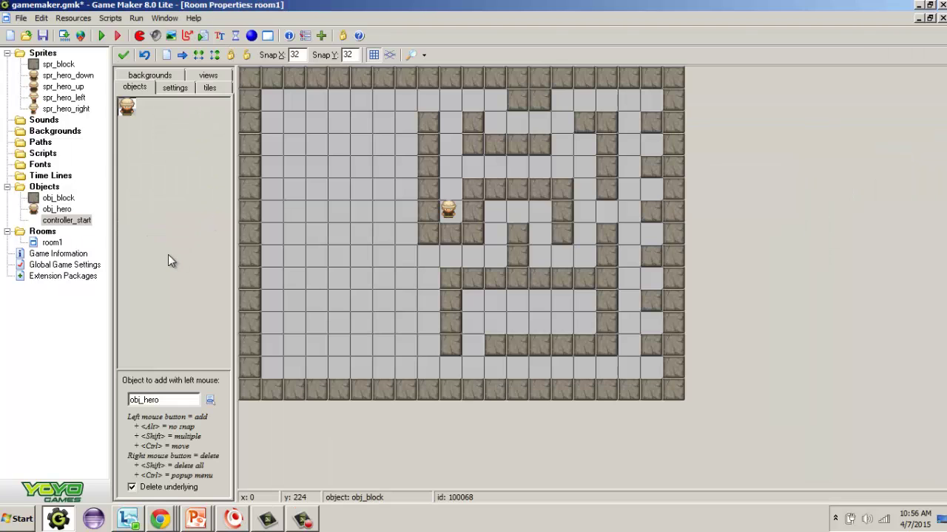
Create another object named controller_main and make it persistent
click(252, 35)
drag(185, 59, 133, 59)
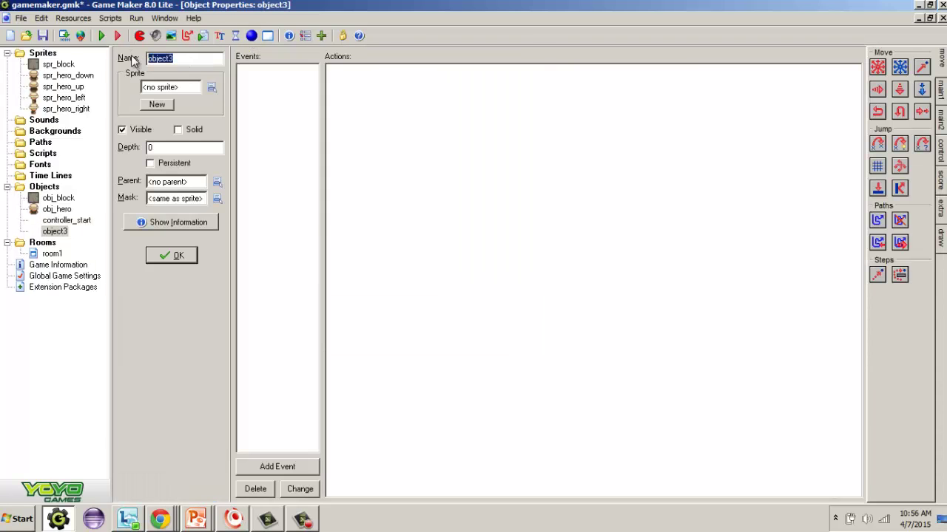
text(controller_main)
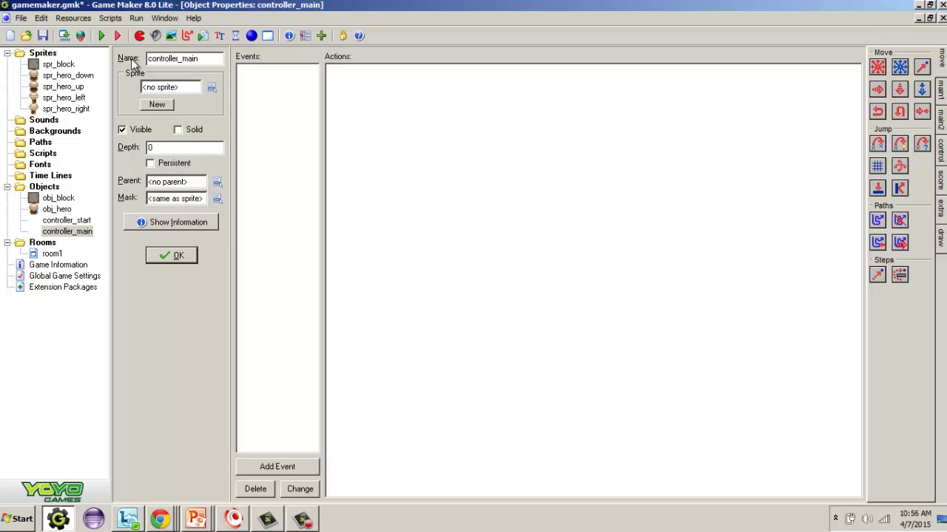
click(152, 163)
click(151, 164)
Reopen the controller_start object and add a Create event to it
double_click(75, 222)
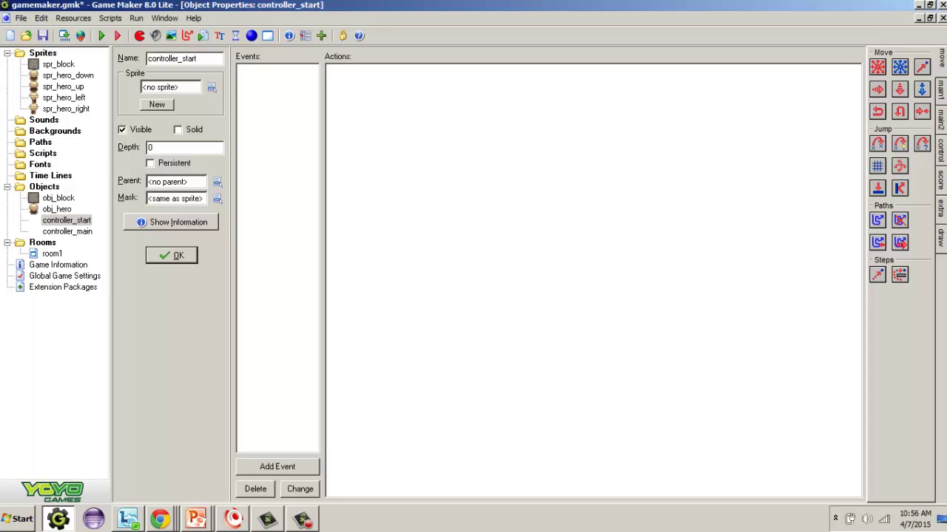
click(79, 223)
click(77, 222)
click(309, 469)
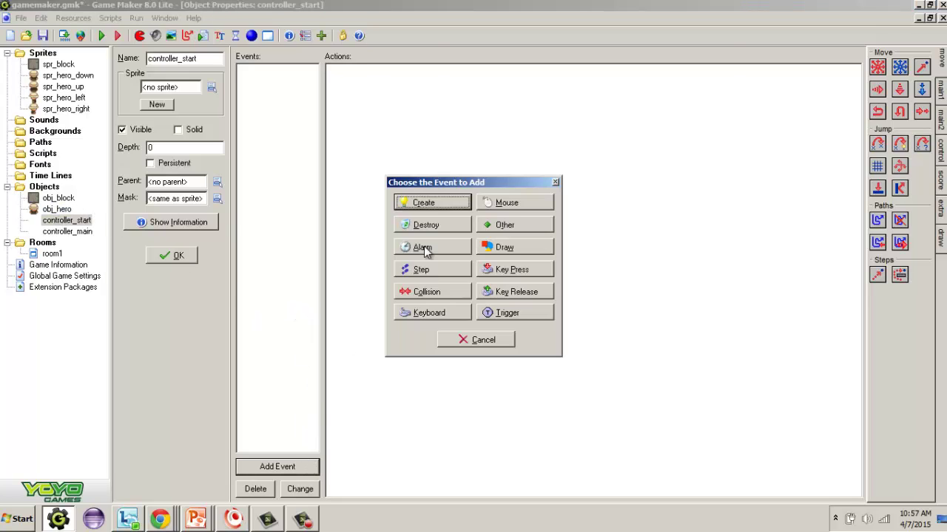
click(446, 204)
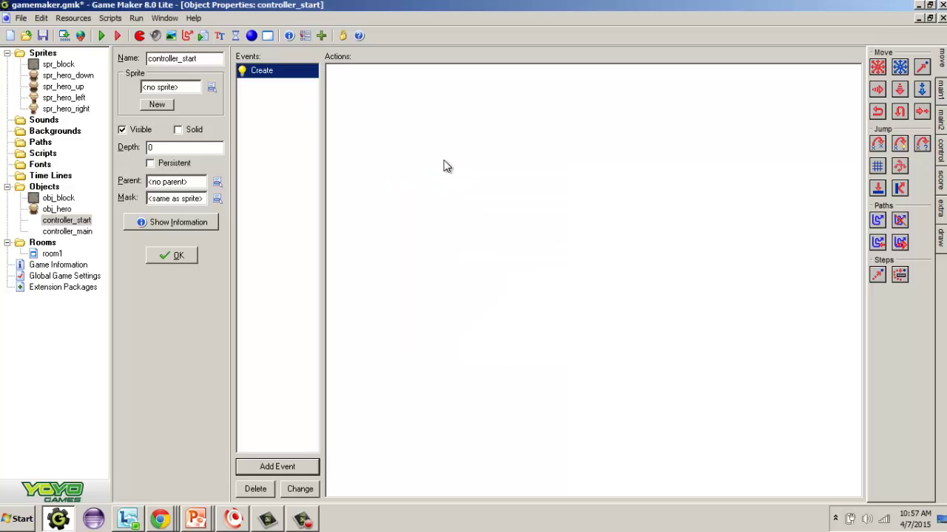
Add a Set Score action with a new score of 0 to the Create event of controller_start
click(942, 184)
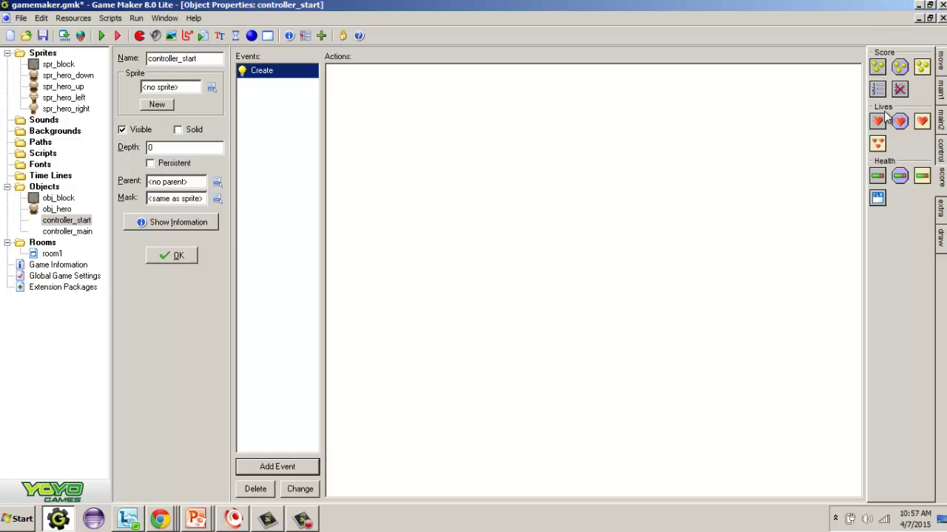
drag(878, 68, 614, 92)
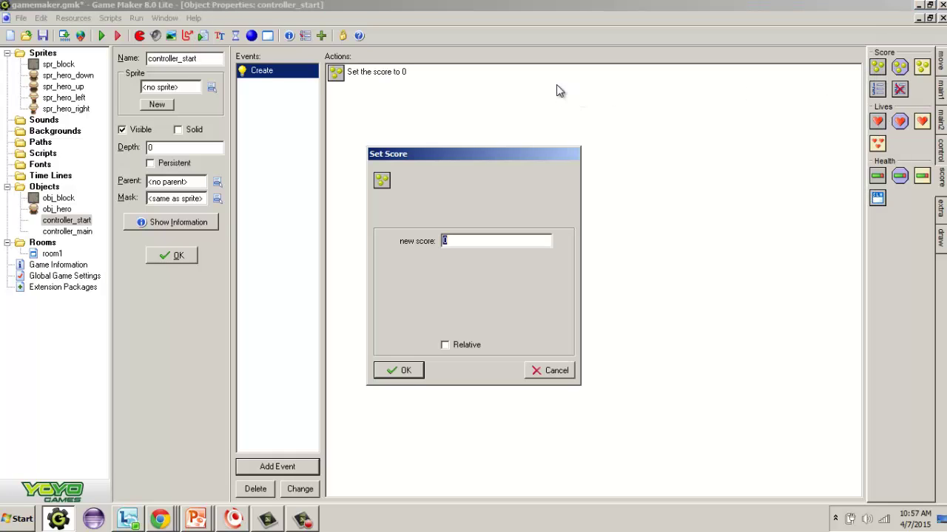
click(458, 240)
drag(447, 241, 442, 241)
click(404, 371)
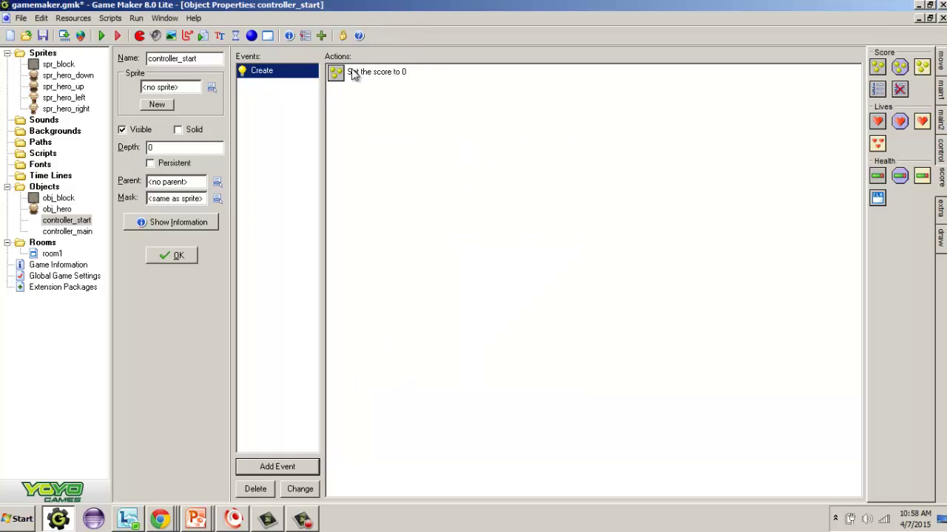
Add actions to controller_start's Create event that set the lives to 3 and the health to 100
drag(878, 122, 472, 116)
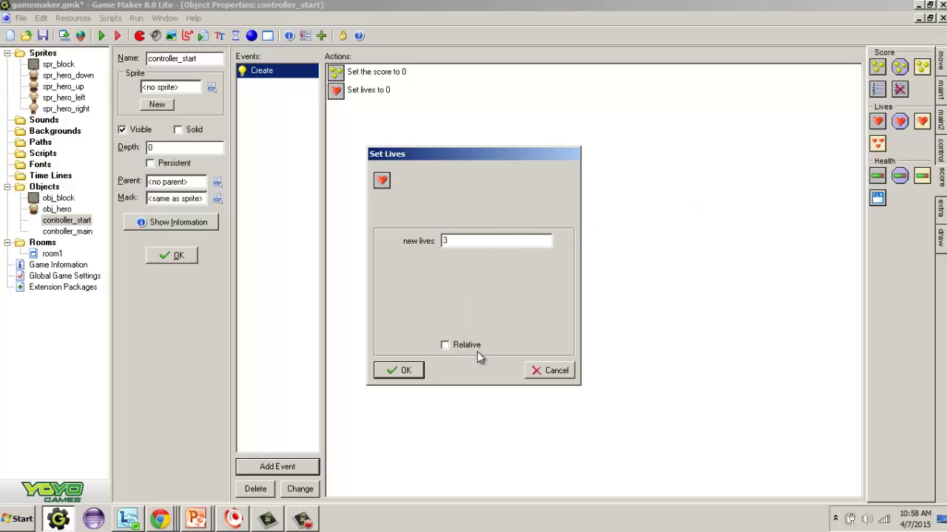
click(397, 370)
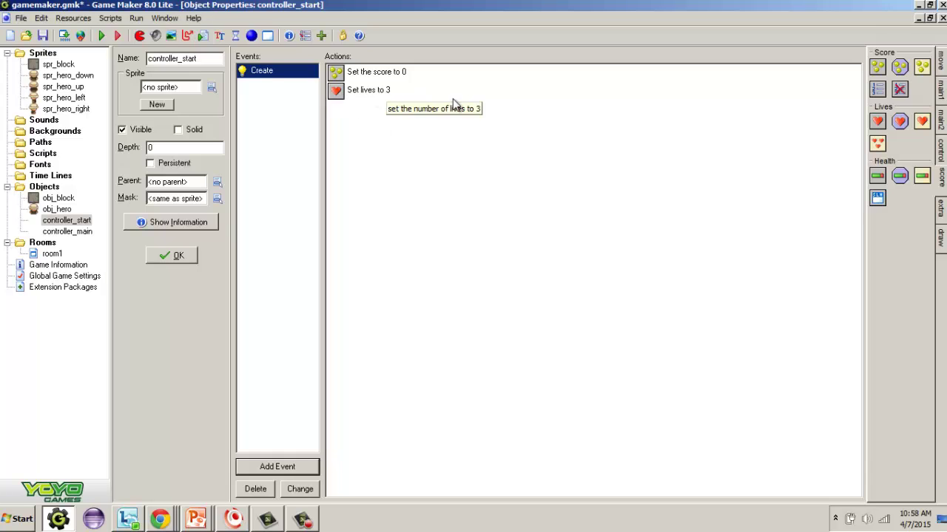
drag(645, 164, 643, 166)
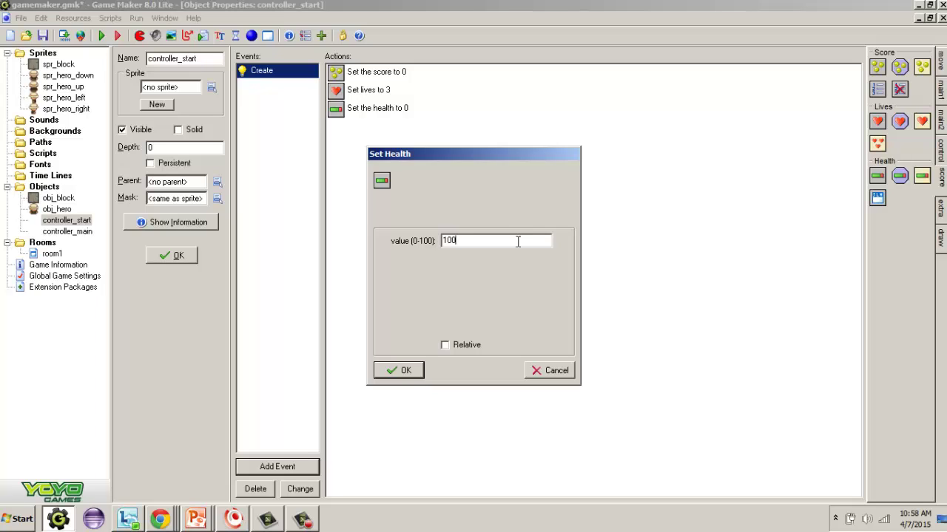
drag(470, 240, 442, 241)
click(399, 370)
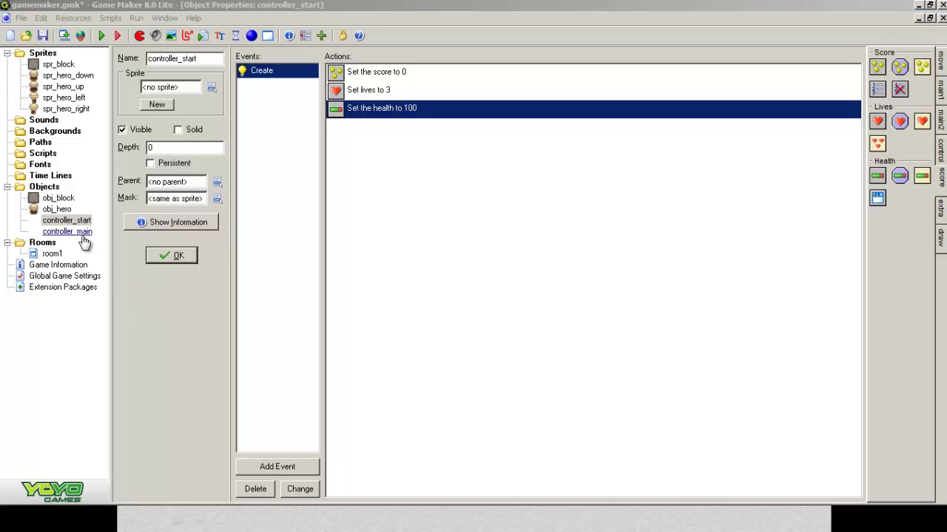
Open the controller_main object and add a Create event to it
double_click(80, 233)
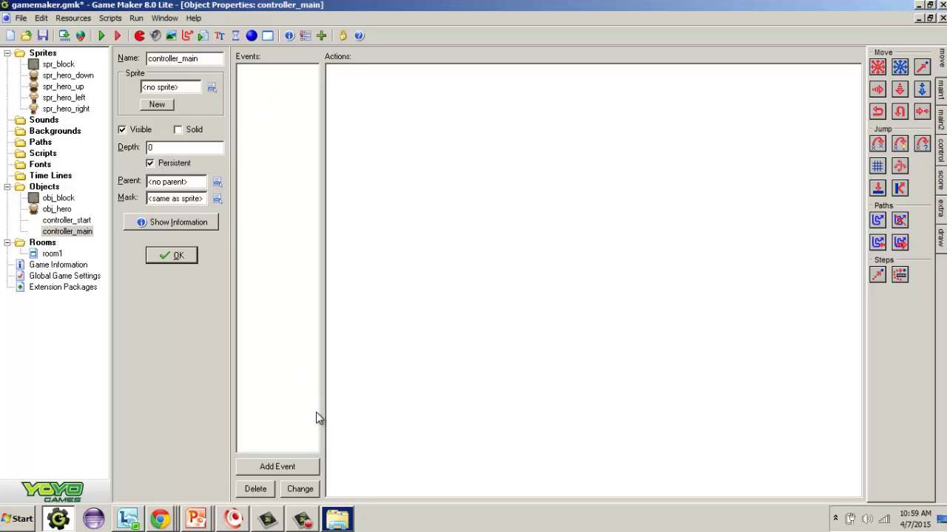
click(270, 466)
click(430, 205)
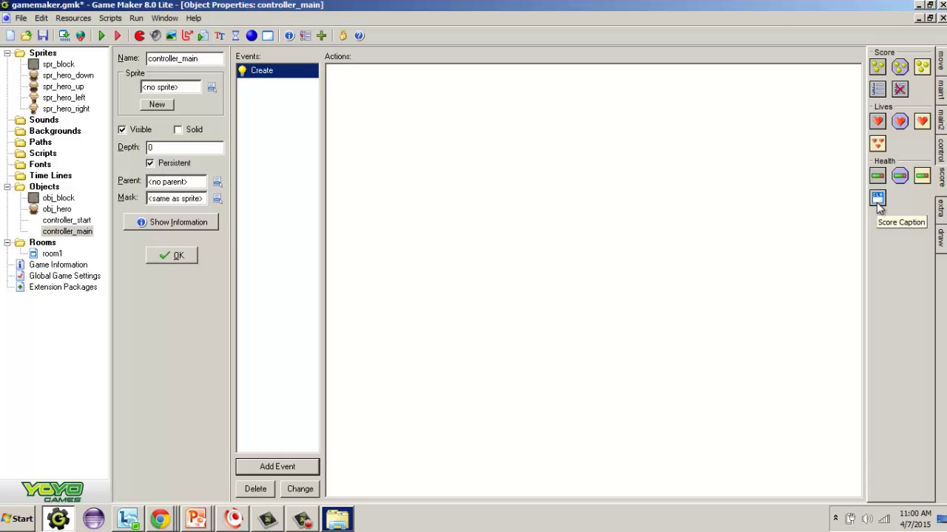
Add a Score Caption action to controller_main's Create event that shows score, lives and health with the captions score:, lives: and health:
drag(877, 205, 640, 175)
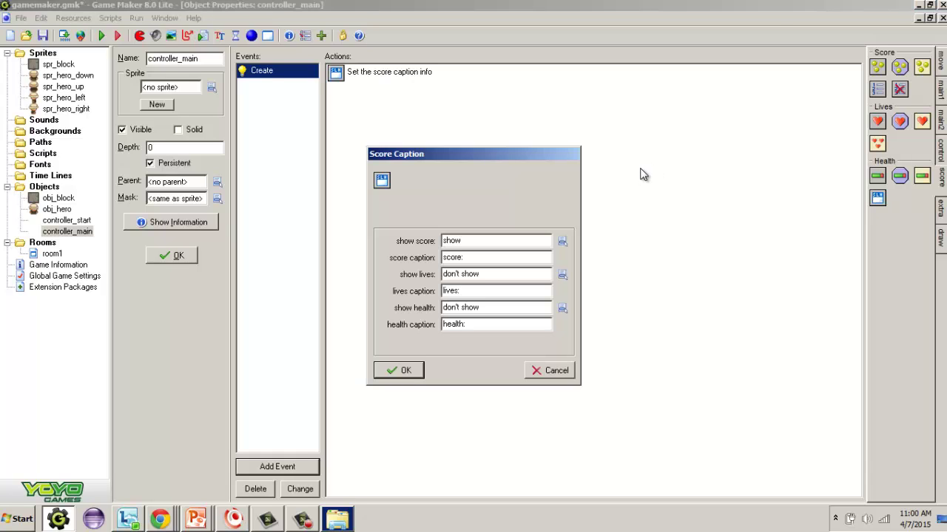
drag(469, 156, 454, 91)
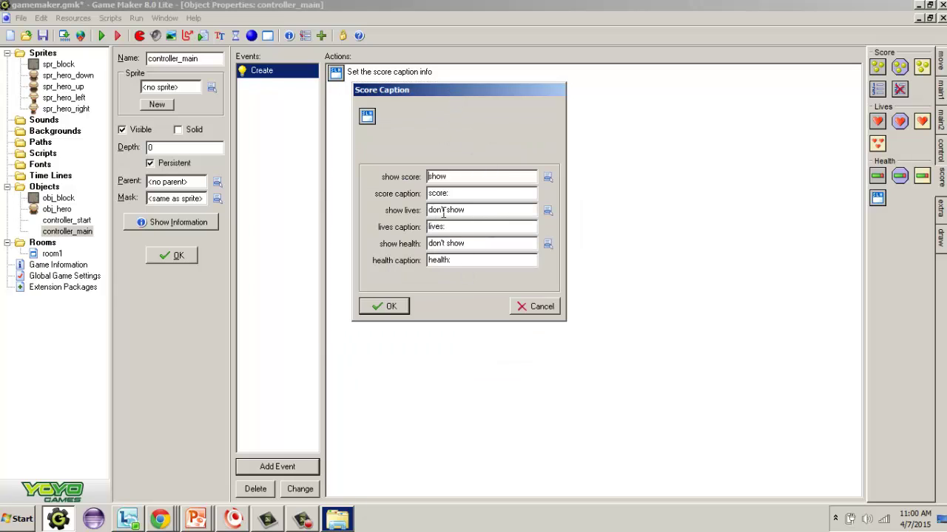
drag(467, 209, 429, 210)
click(547, 210)
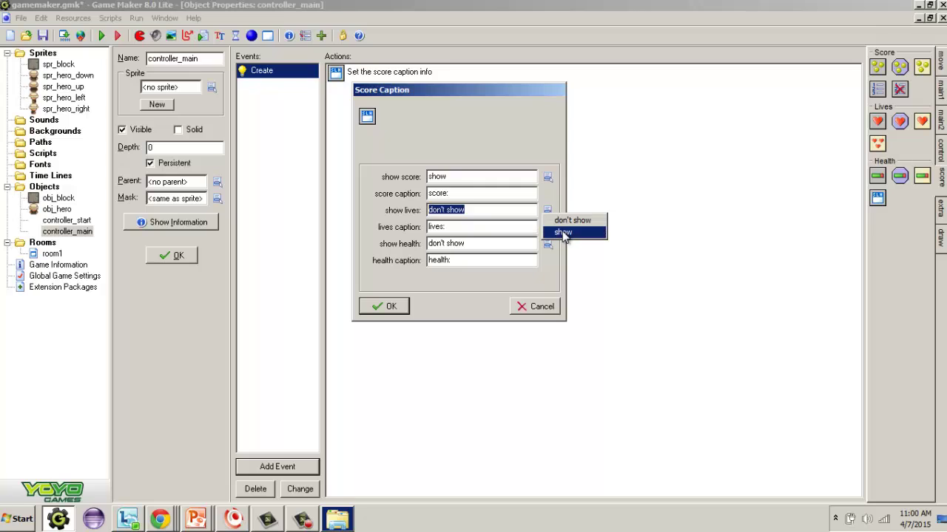
click(560, 233)
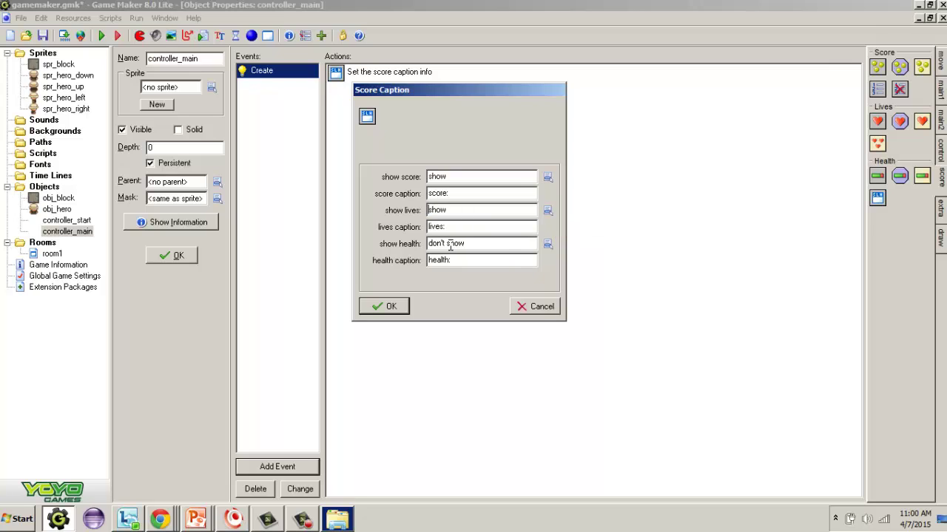
click(548, 244)
click(573, 266)
drag(466, 191, 415, 189)
drag(463, 225, 400, 226)
drag(470, 260, 408, 256)
key(Return)
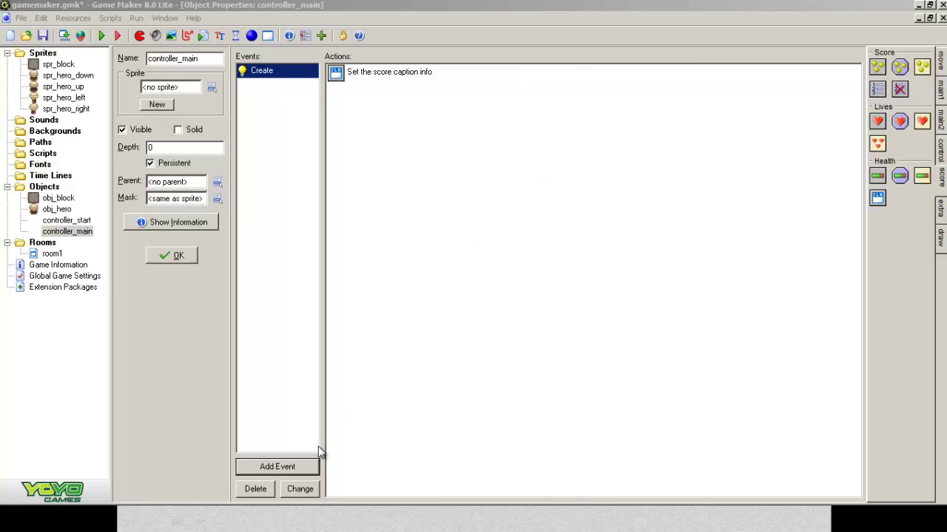
Add a No more health event to controller_main
click(296, 469)
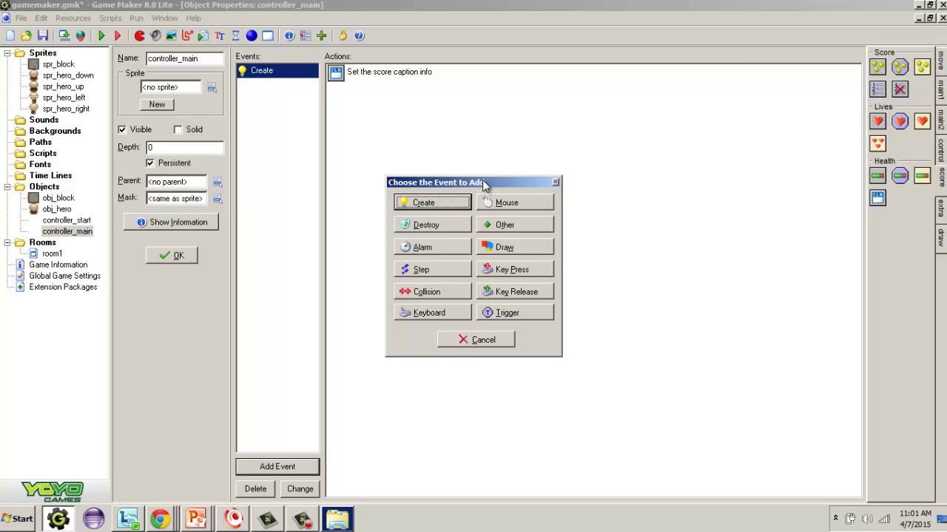
drag(482, 180, 428, 91)
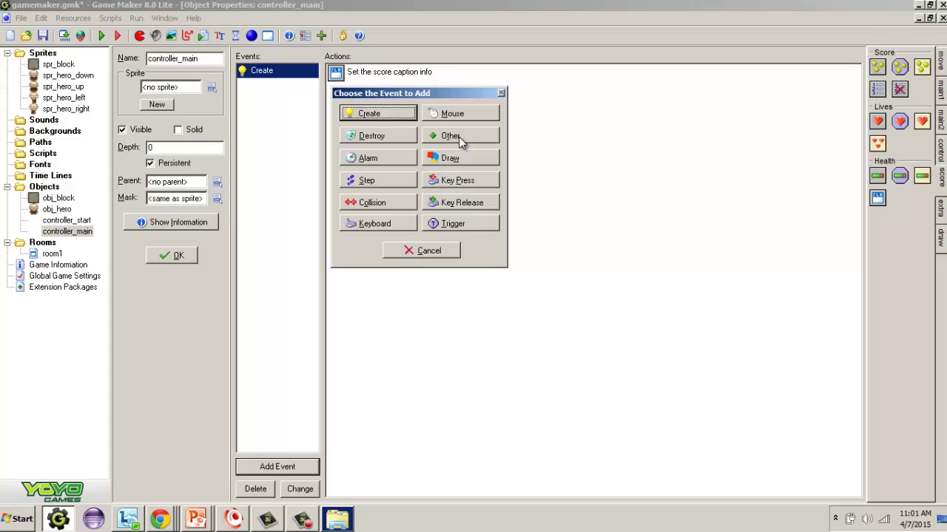
click(458, 141)
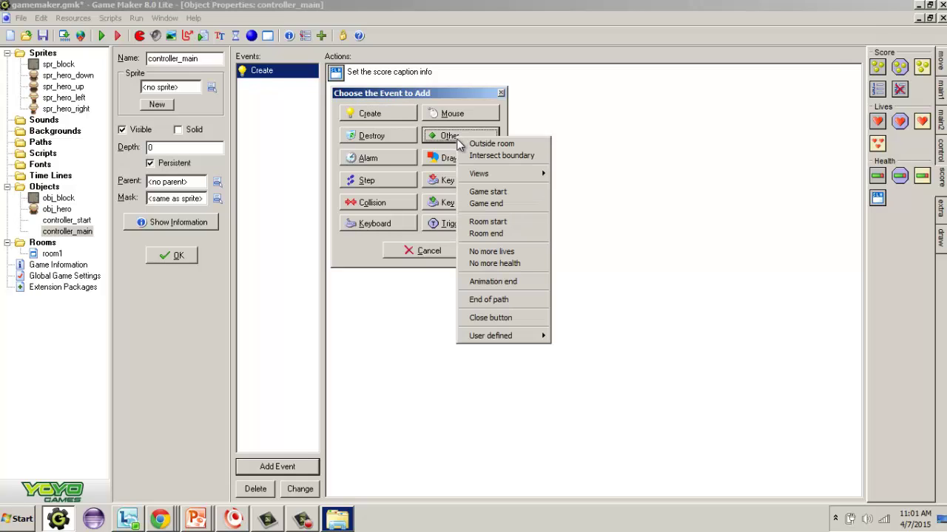
click(526, 266)
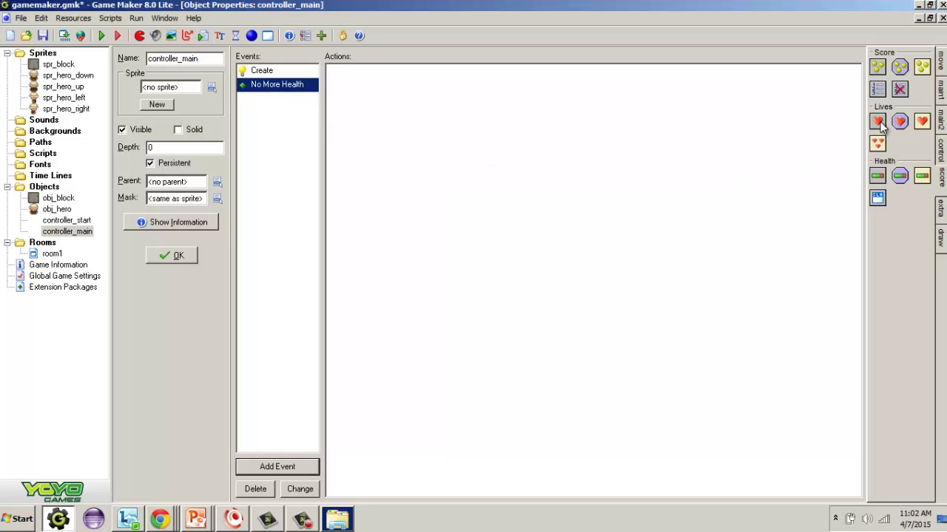
Add a relative Set Lives action of -1 to the No More Health event
drag(878, 123, 620, 104)
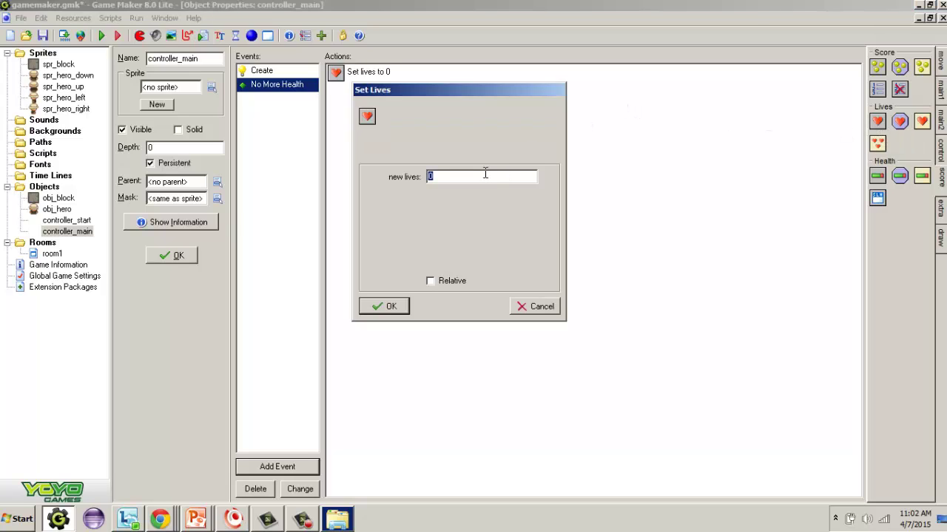
click(439, 282)
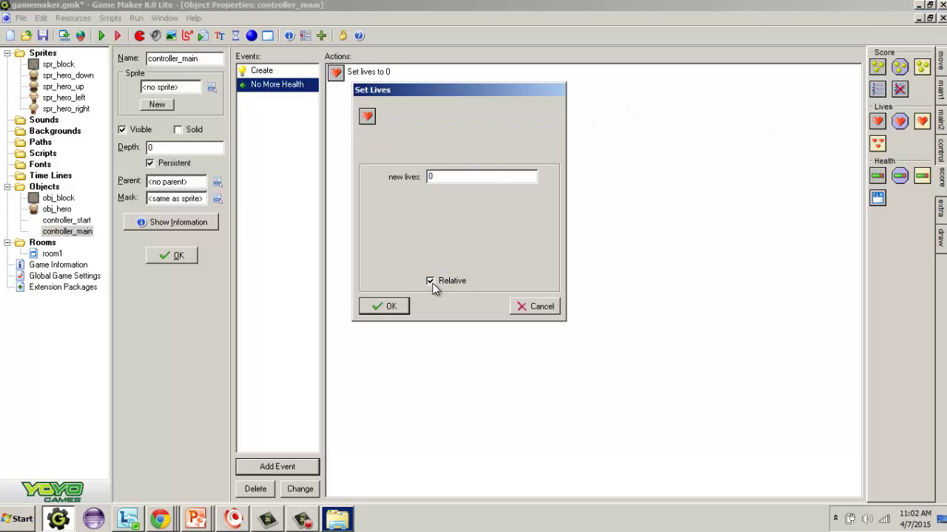
double_click(441, 176)
text(1)
key(Home)
text(-)
double_click(449, 178)
click(447, 178)
drag(440, 177, 421, 176)
click(443, 179)
click(384, 306)
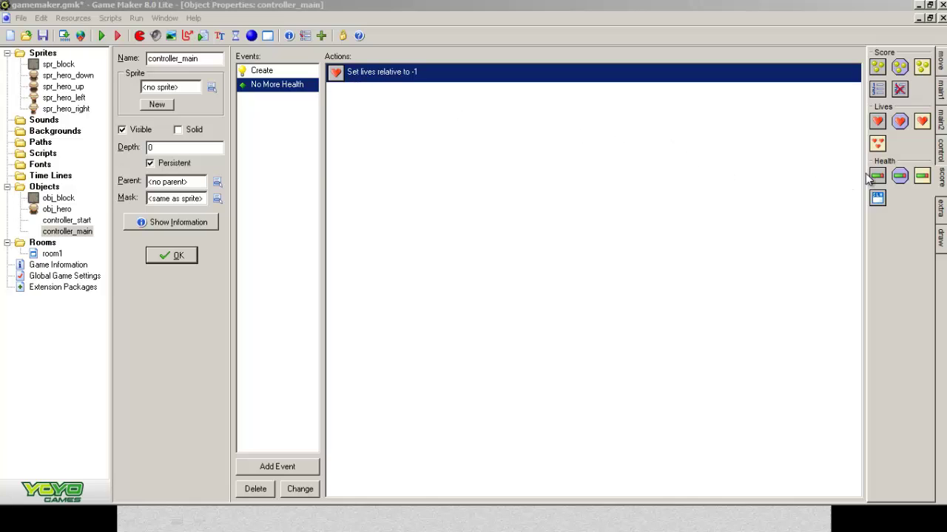
Add a Set Health action with the value 100 to the No More Health event
drag(877, 180, 599, 177)
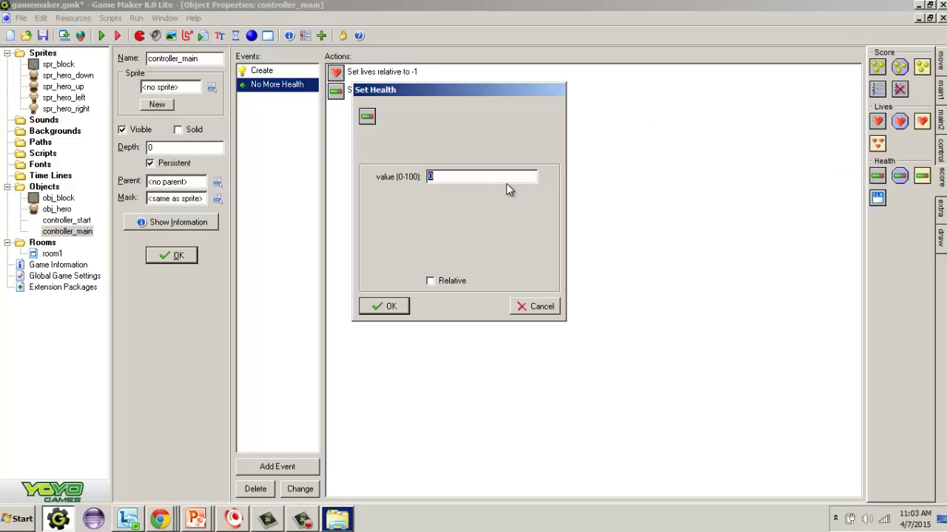
text(100)
drag(449, 177, 408, 175)
click(385, 307)
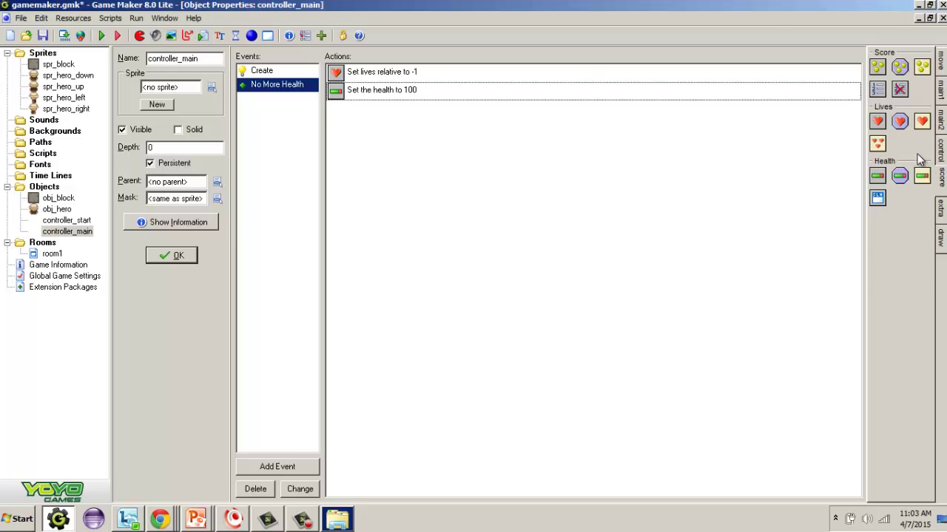
Add a Restart Room action with the Blend transition to controller_main's No More Health event
click(942, 119)
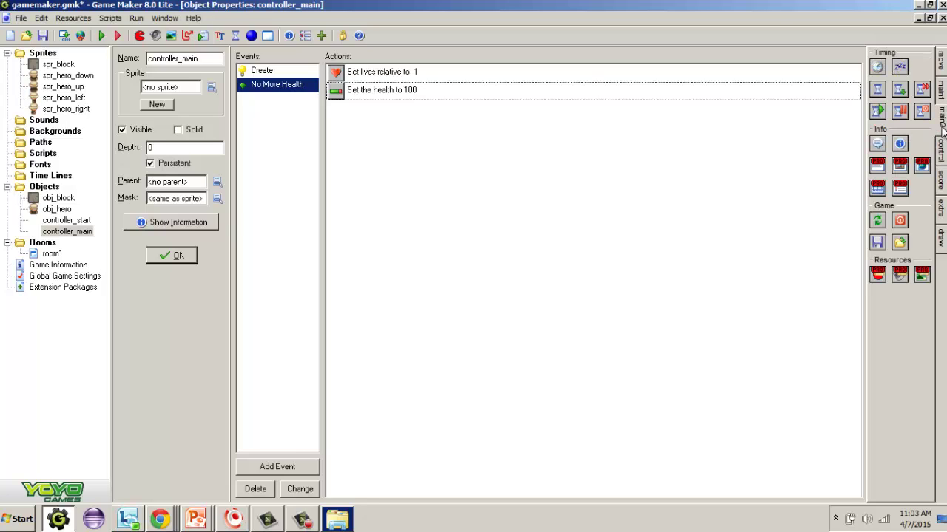
click(941, 91)
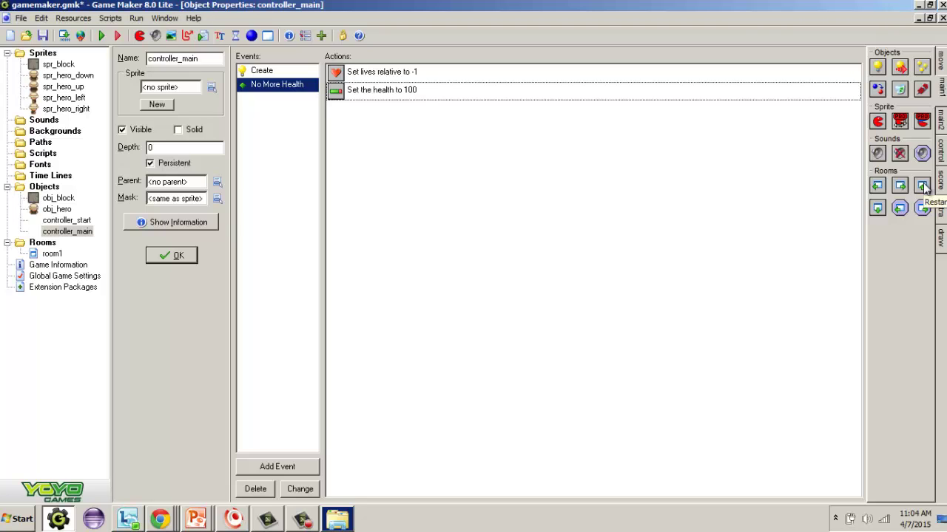
drag(924, 189, 497, 142)
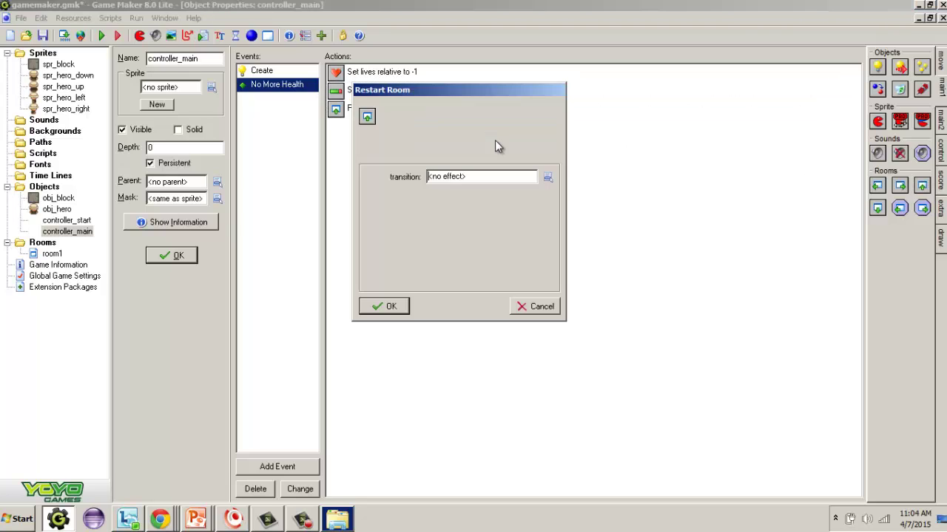
click(548, 177)
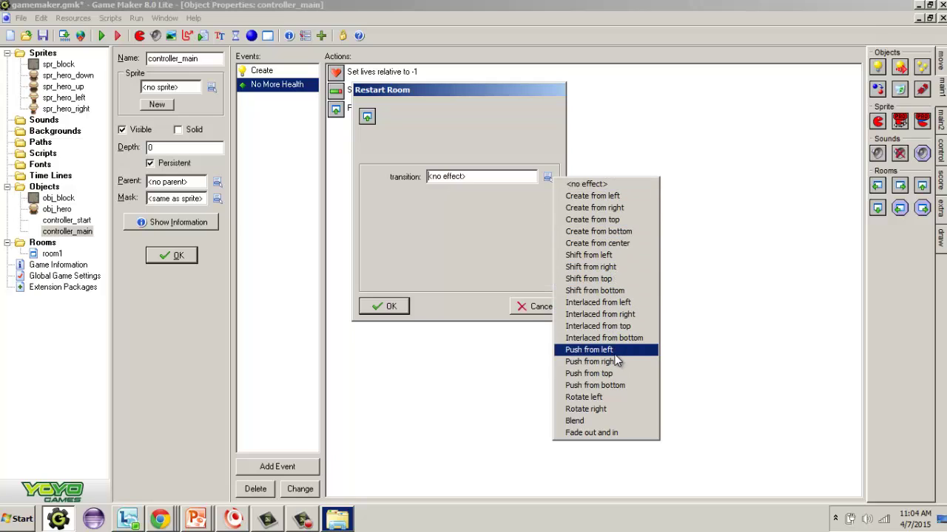
click(595, 421)
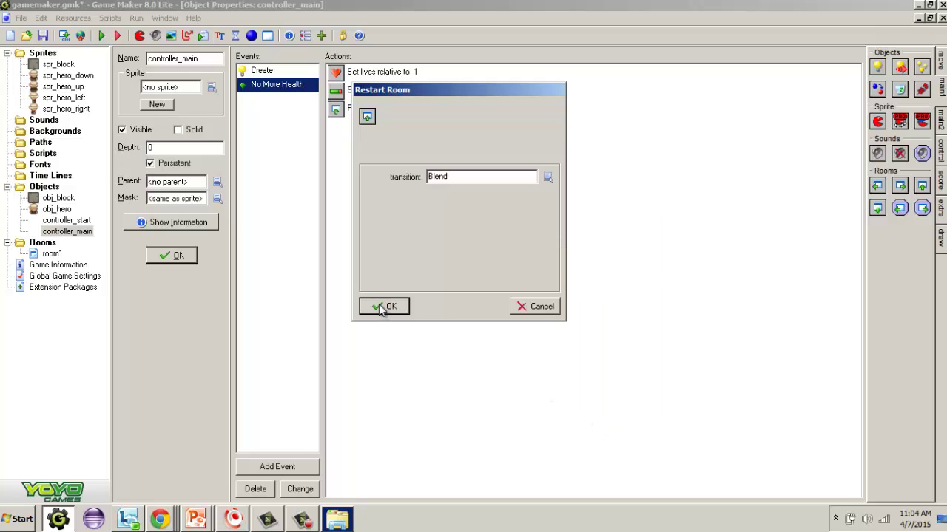
click(383, 307)
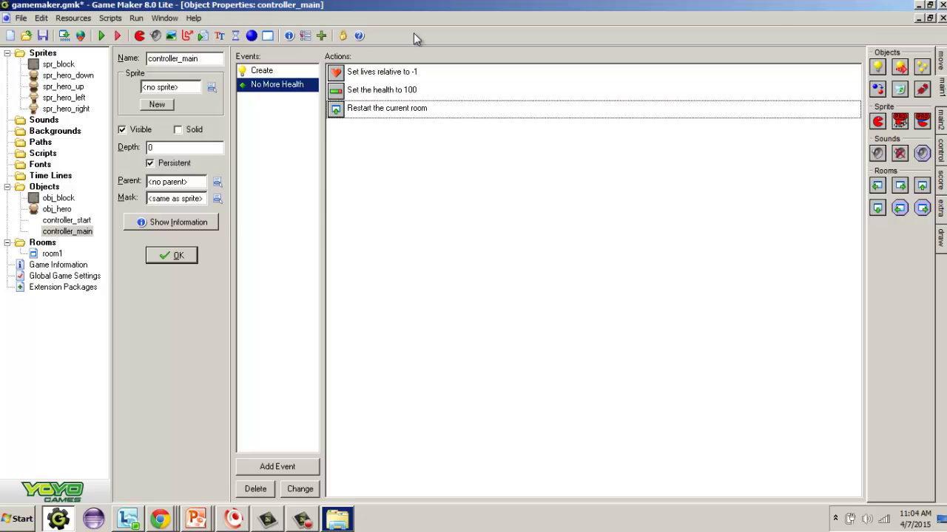
Add a No more lives event to controller_main
click(284, 470)
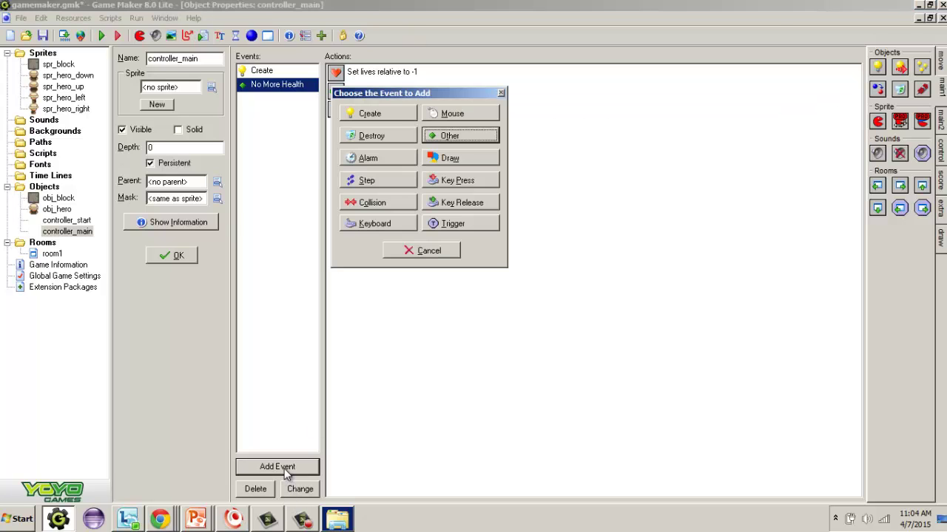
click(450, 136)
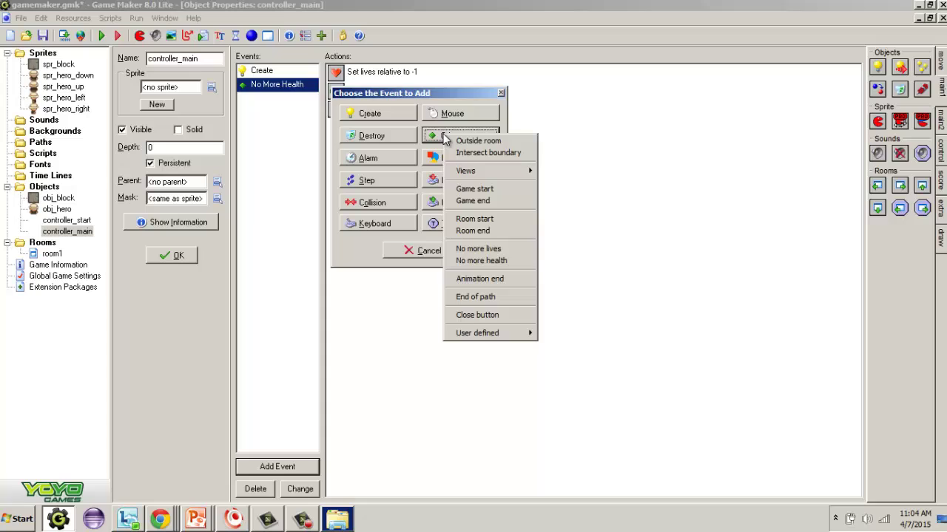
click(503, 253)
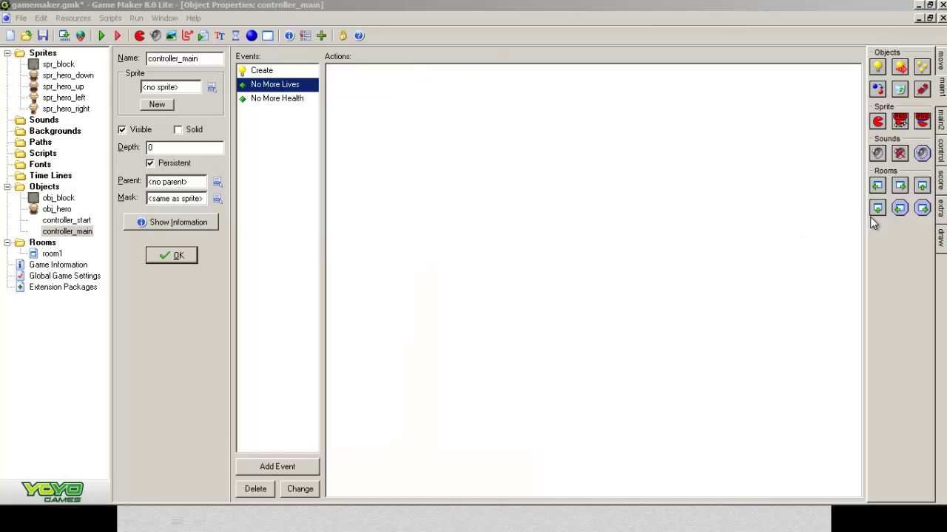
Add a Show Highscore action to the No More Lives event, with no background and the border set to show
click(941, 186)
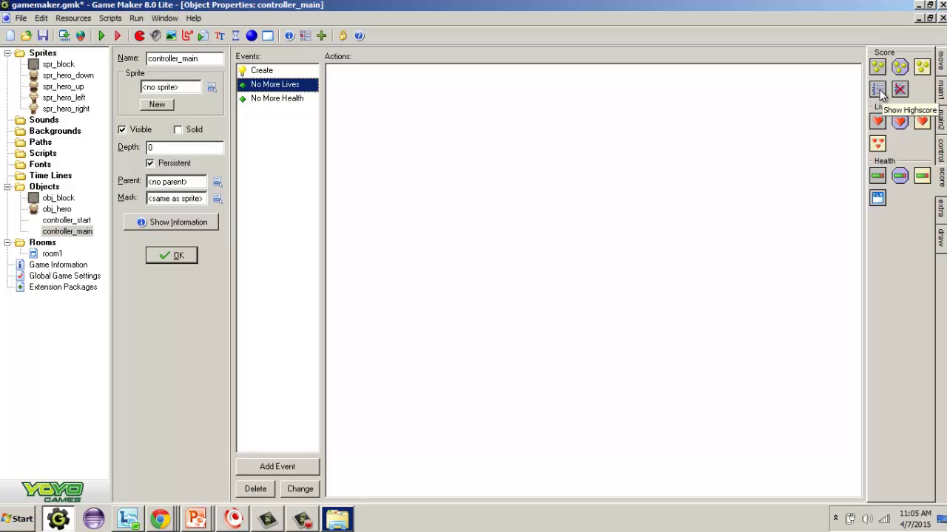
drag(878, 89, 416, 105)
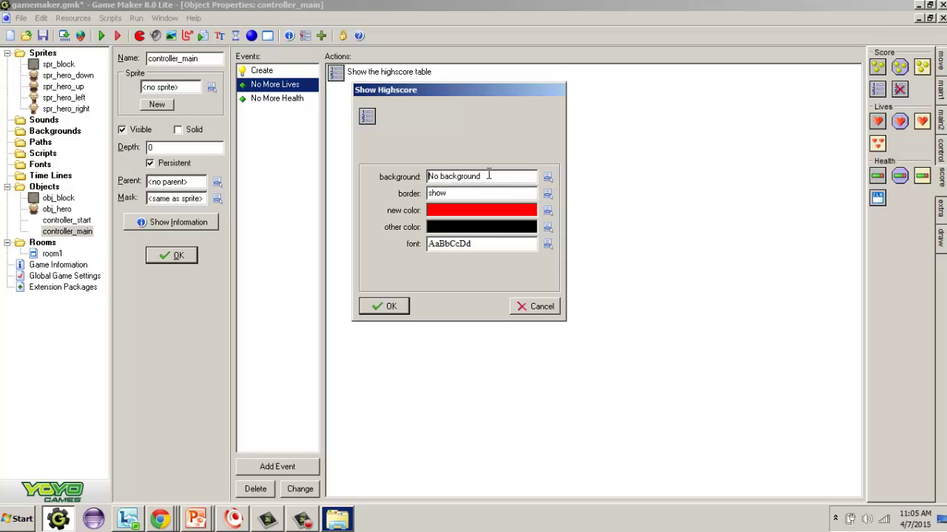
drag(488, 176, 421, 176)
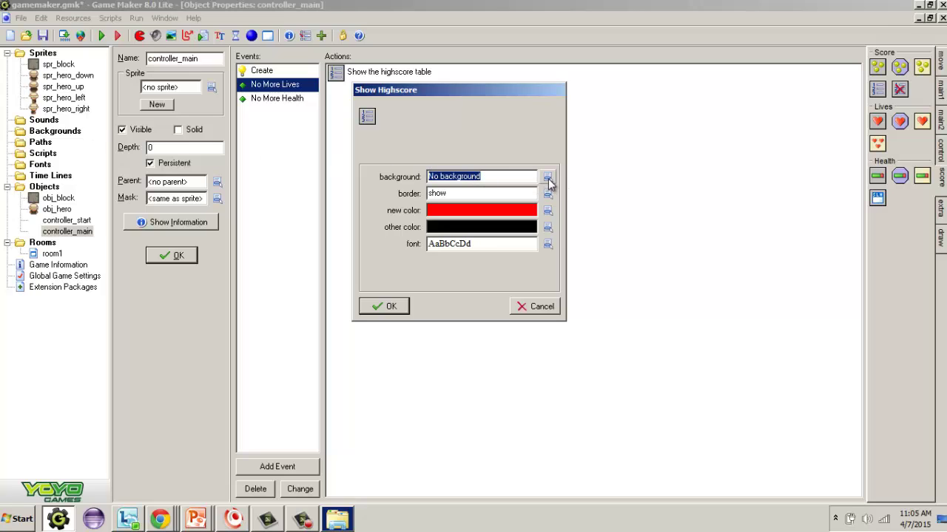
click(518, 194)
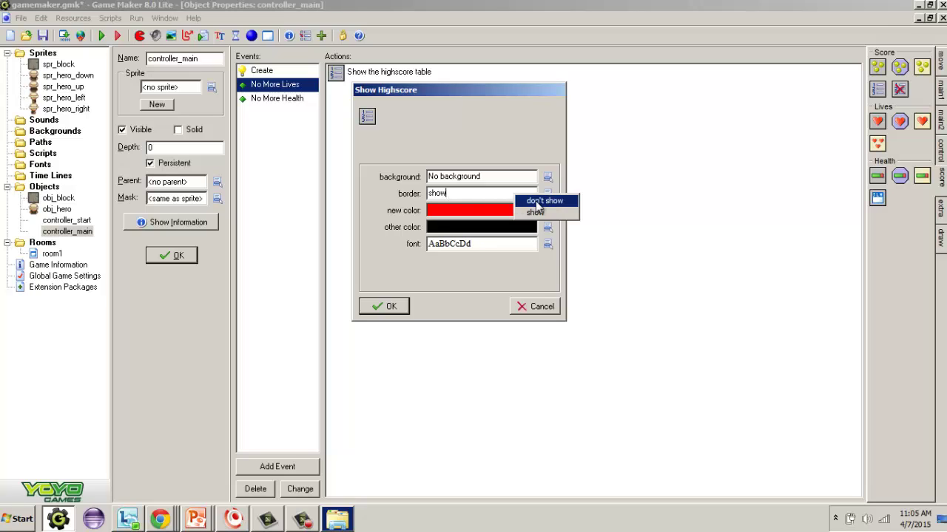
click(569, 213)
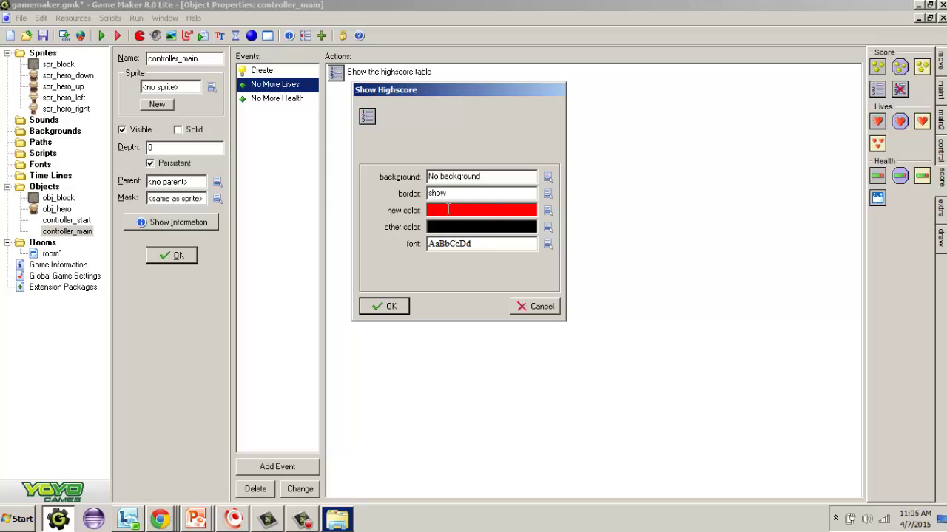
click(547, 210)
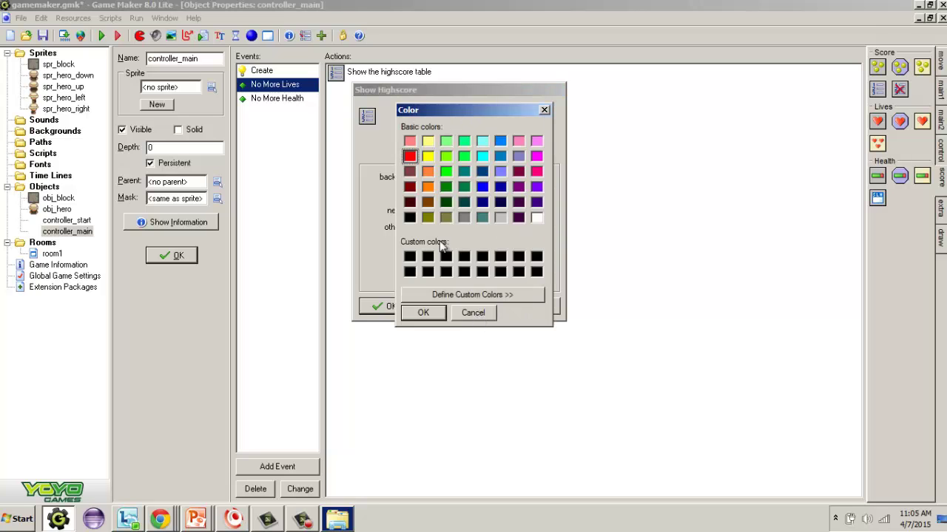
click(478, 313)
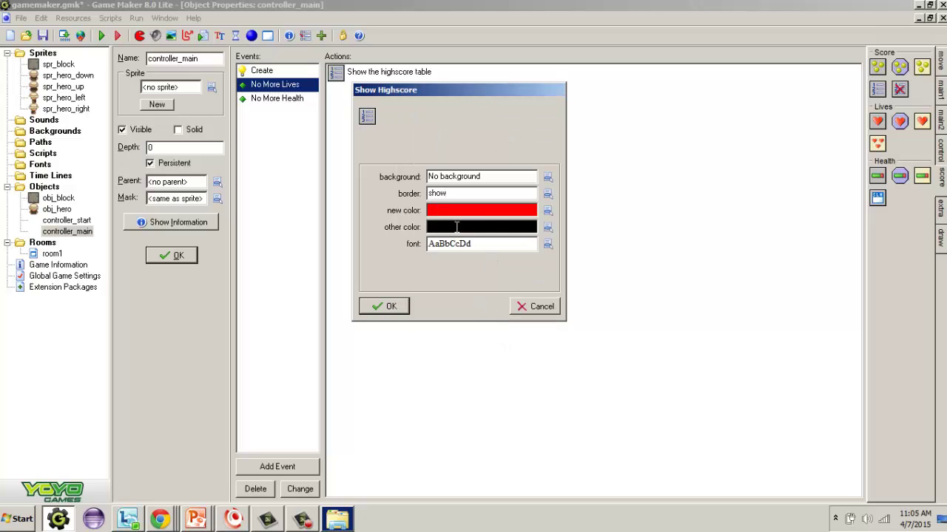
Set the highscore table's font to Trebuchet MS, regular, size 10, and accept the action's settings
click(548, 245)
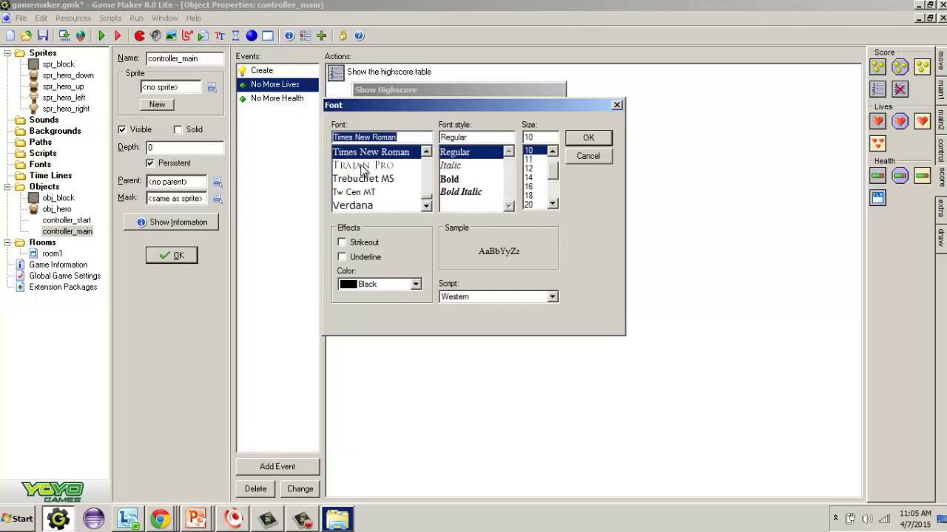
click(384, 185)
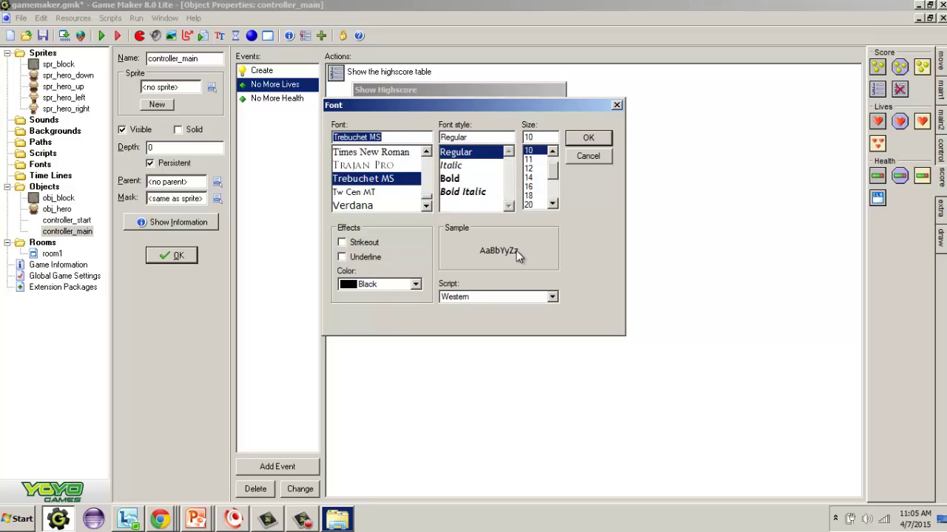
click(579, 143)
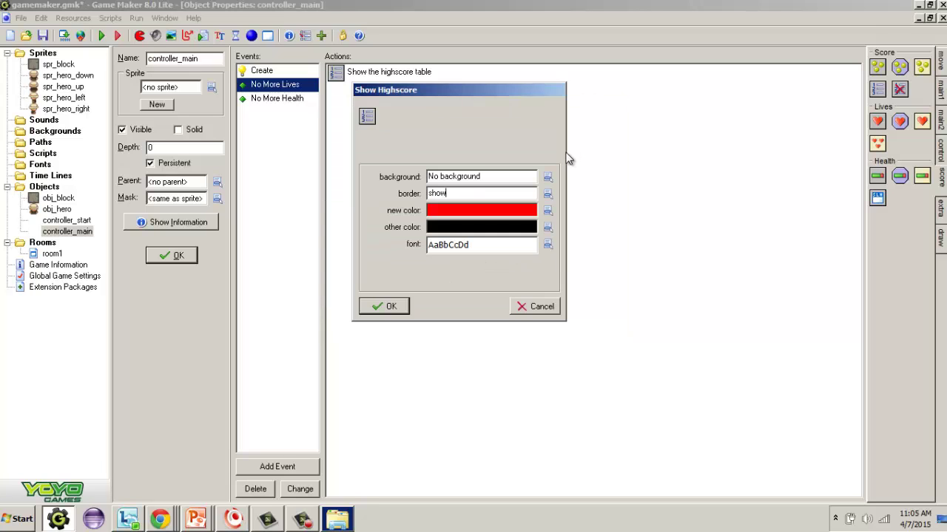
click(394, 308)
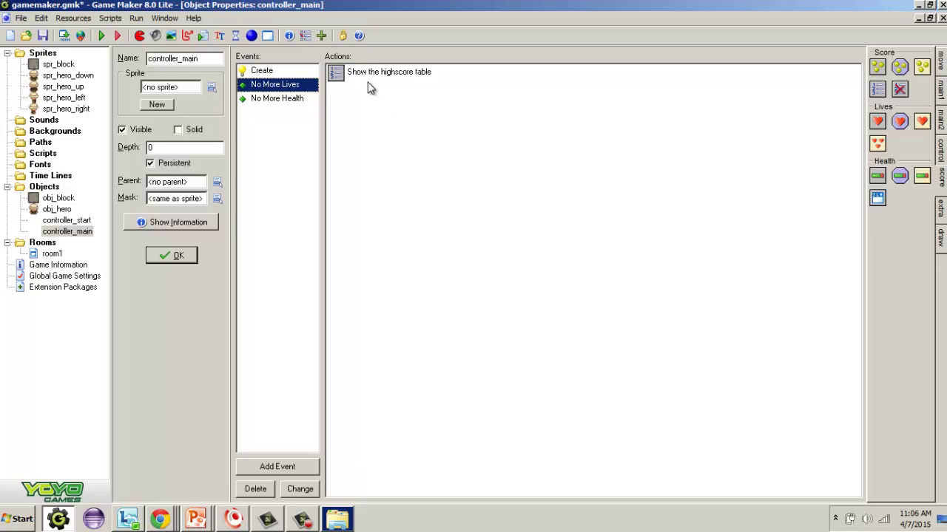
Add an End Game action after the highscore table action in the No More Lives event
click(941, 89)
click(942, 120)
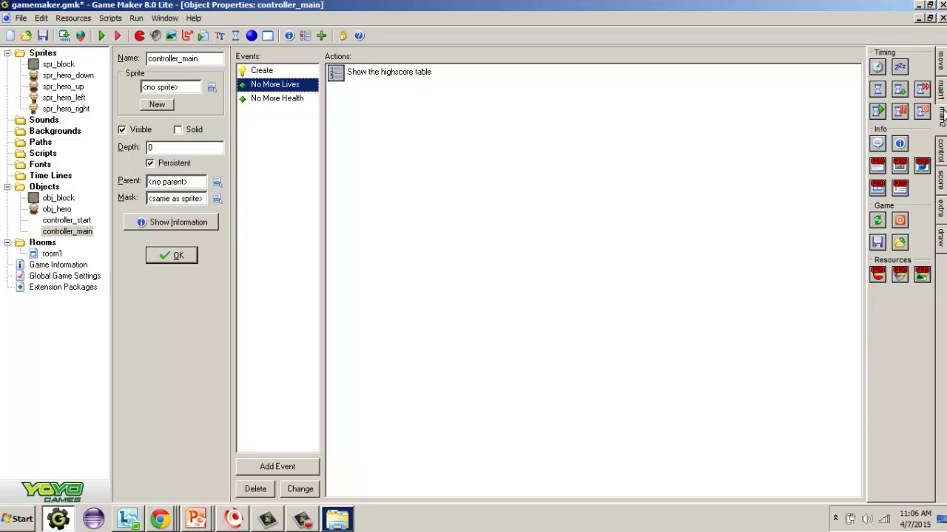
drag(901, 222, 523, 153)
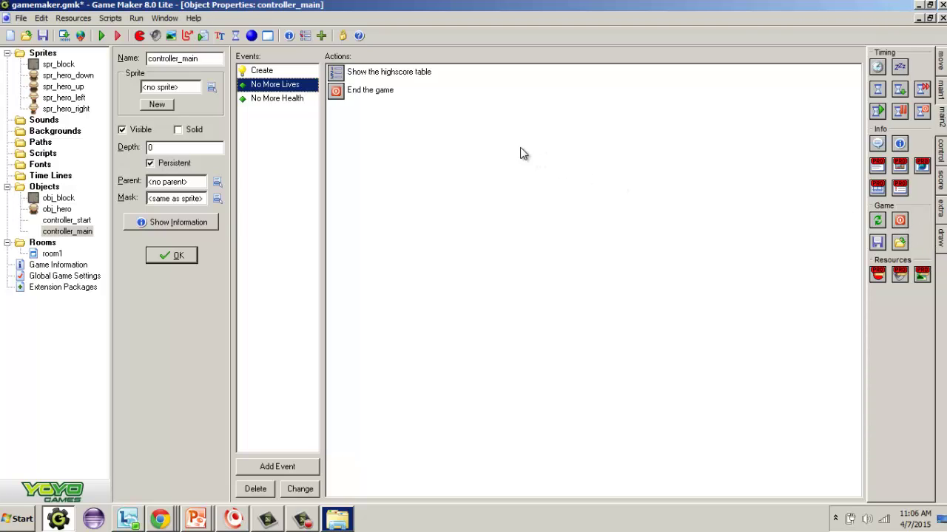